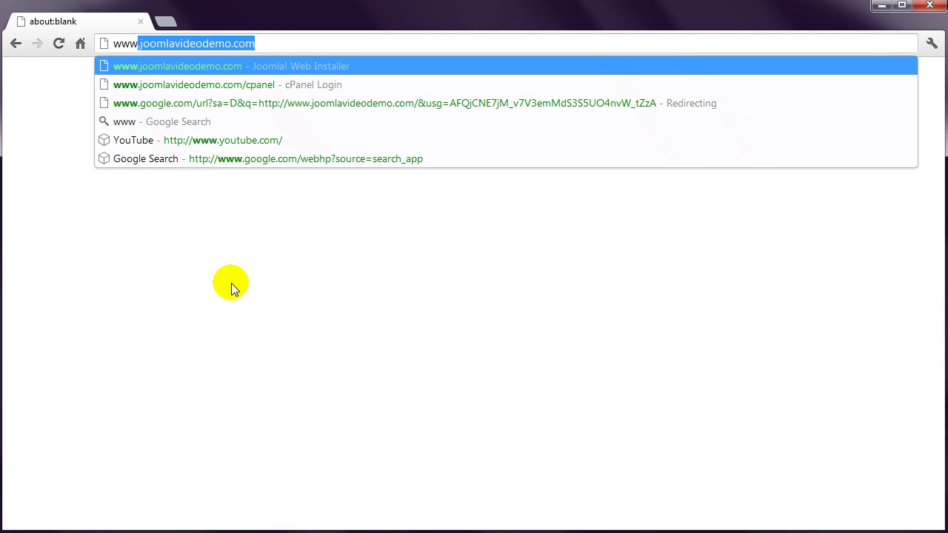
{"action": "key", "text": "End"}
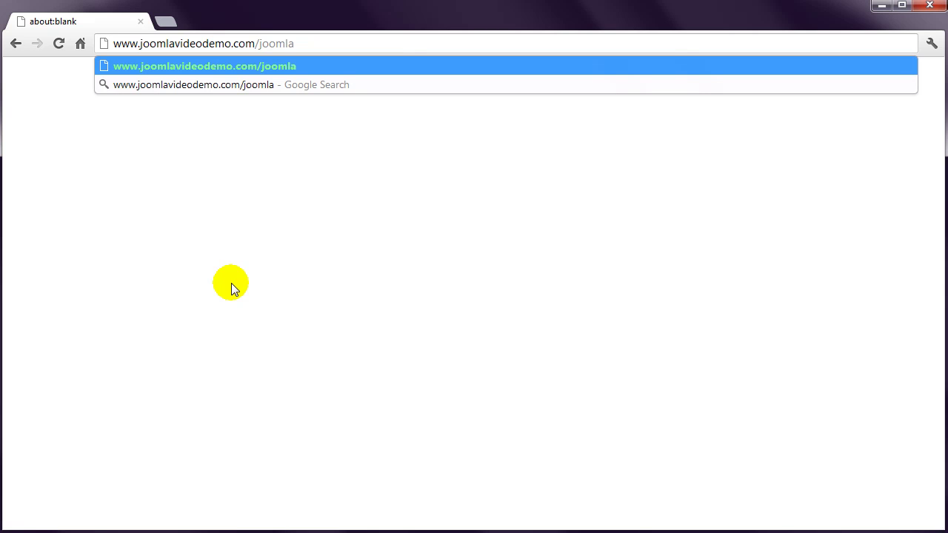
{"action": "key", "text": "BackSpace"}
{"action": "key", "text": "BackSpace"}
{"action": "key", "text": "BackSpace"}
{"action": "key", "text": "BackSpace"}
{"action": "key", "text": "BackSpace"}
{"action": "key", "text": "BackSpace"}
{"action": "key", "text": "BackSpace"}
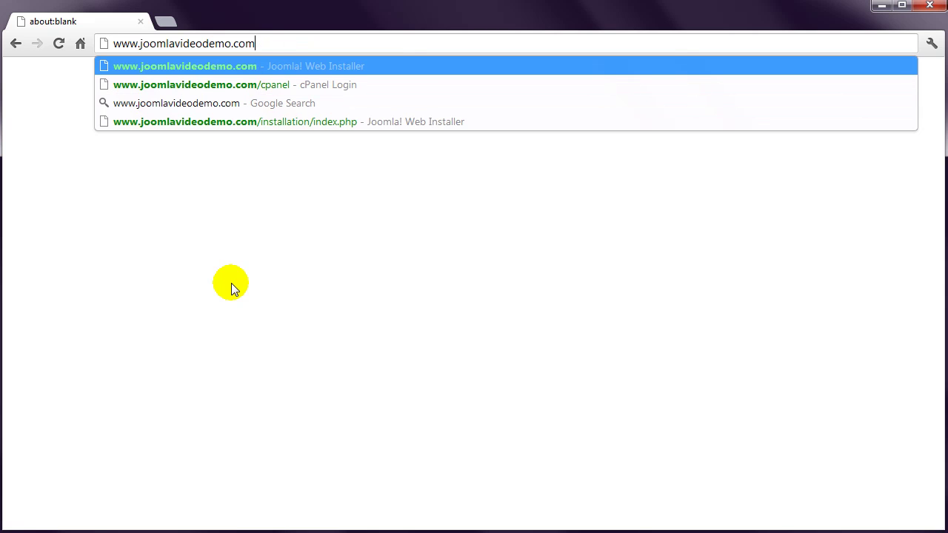
{"action": "key", "text": "Return"}
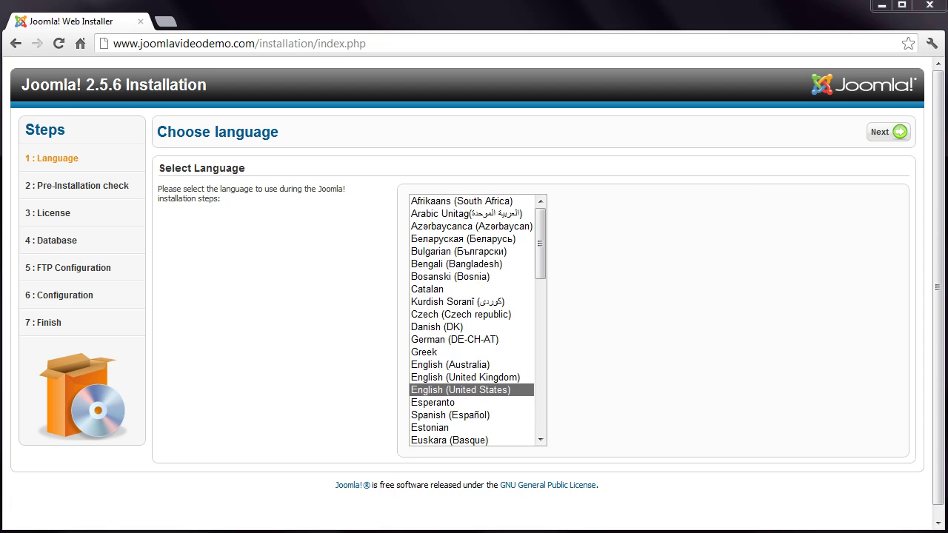
Keep English (United States) as the installation language and continue to the pre-installation check
{"action": "left_click", "coordinate": [880, 133]}
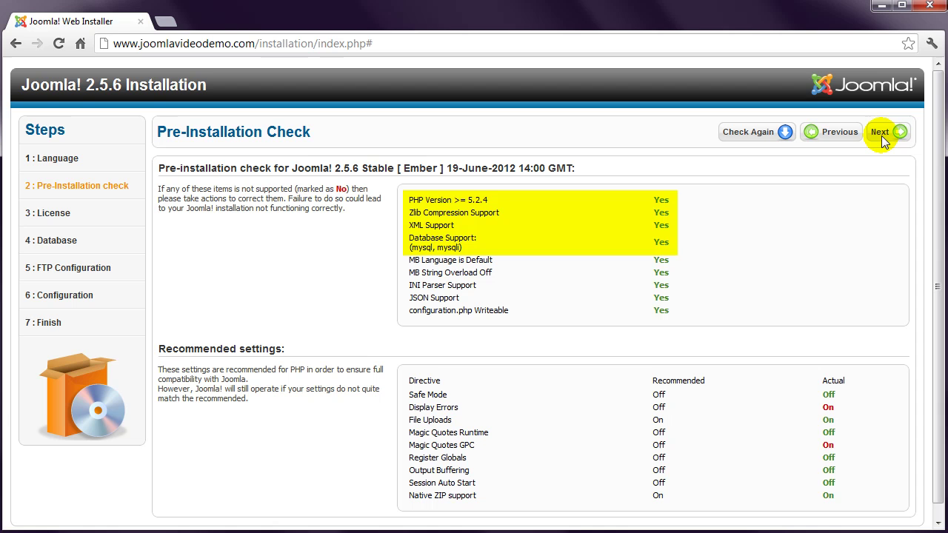
Confirm all pre-installation requirements pass and advance to the License page
{"action": "left_click", "coordinate": [881, 133]}
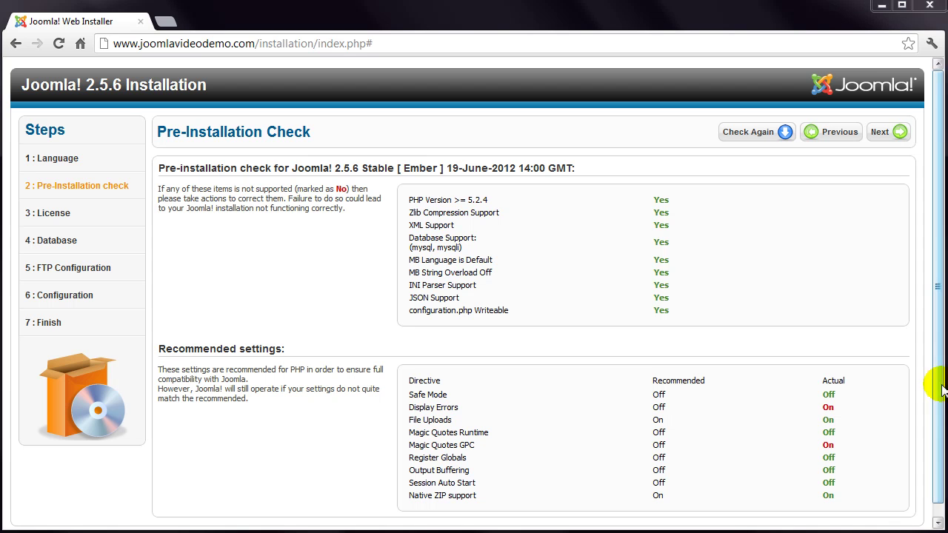
{"action": "left_click", "coordinate": [888, 131]}
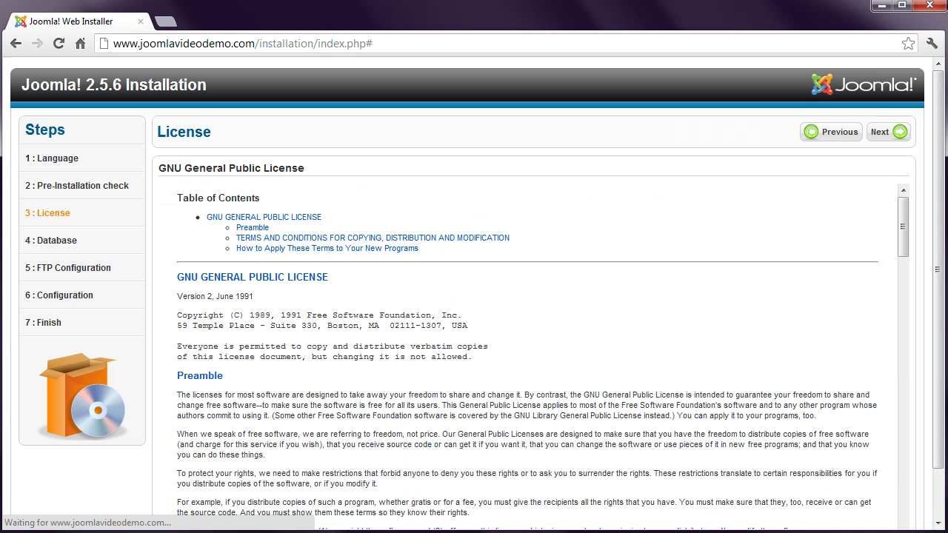
Accept the license and keep Mysqli as the database type on Database Configuration
{"action": "left_click", "coordinate": [888, 131]}
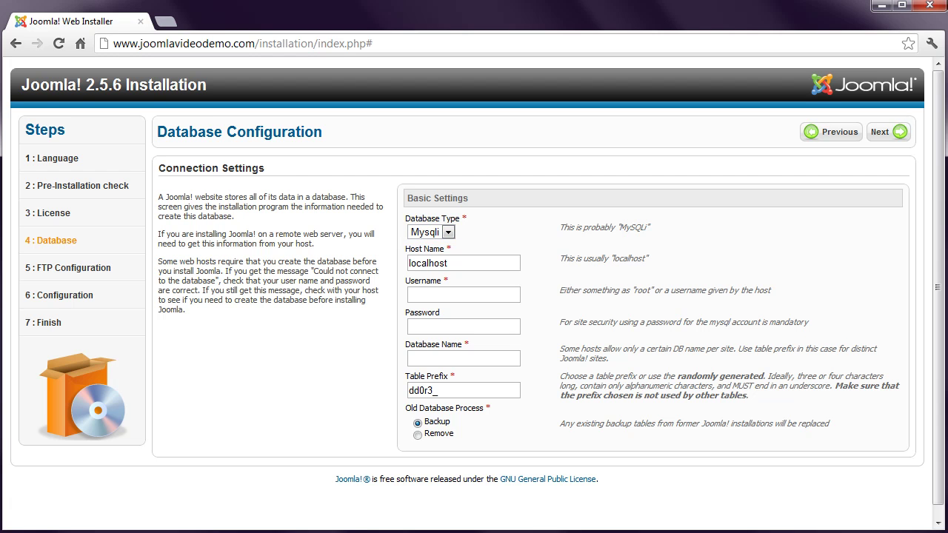
{"action": "left_click", "coordinate": [448, 232]}
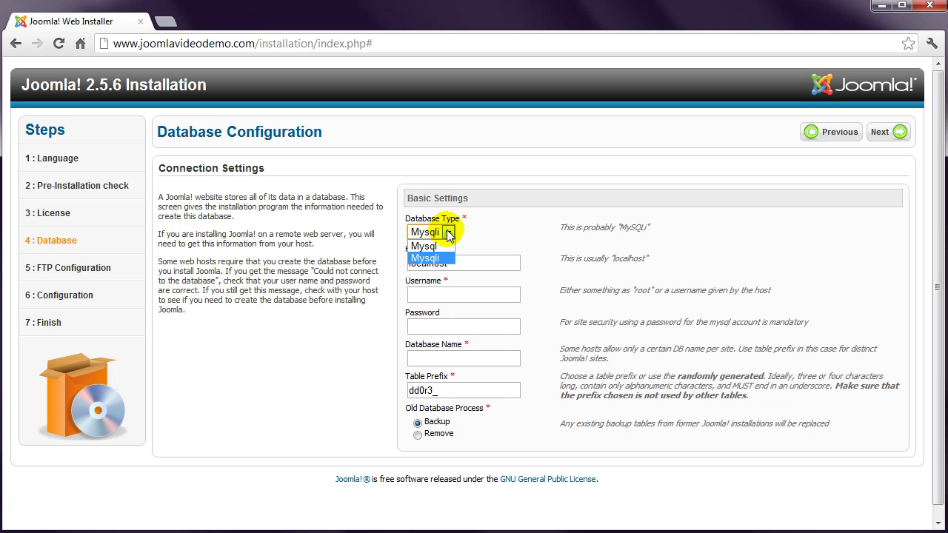
{"action": "left_click", "coordinate": [437, 258]}
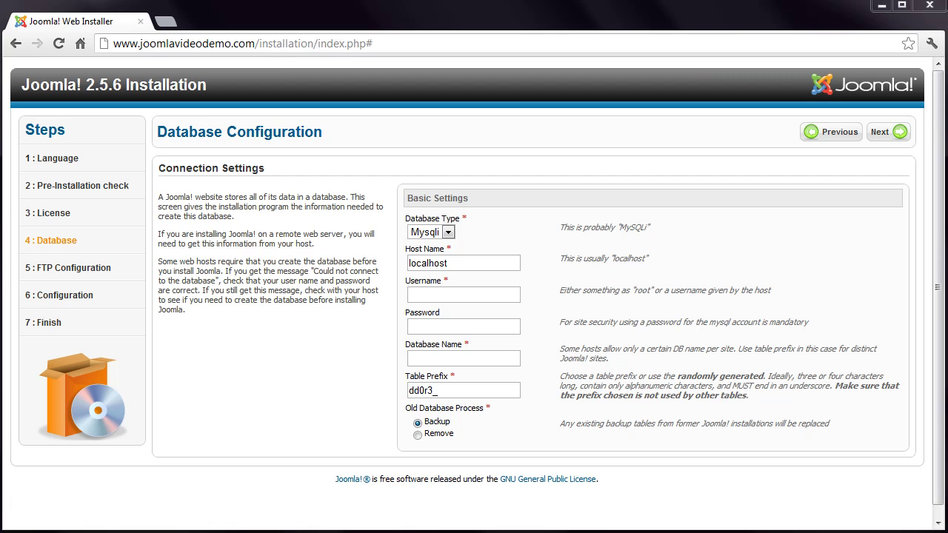
Enter the database username, password and database name joomlav5_videodemo, then submit the connection settings
{"action": "left_click", "coordinate": [417, 293]}
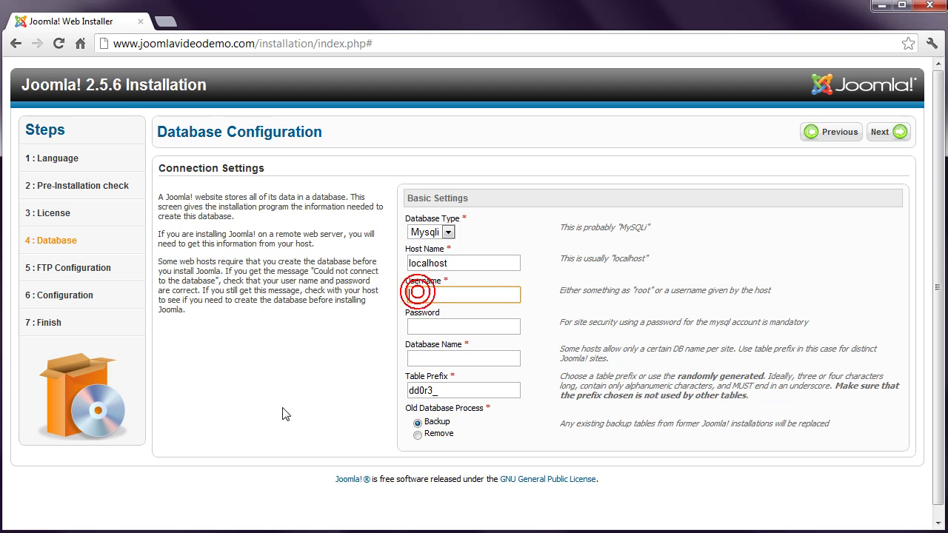
{"action": "type", "text": "joomlav"}
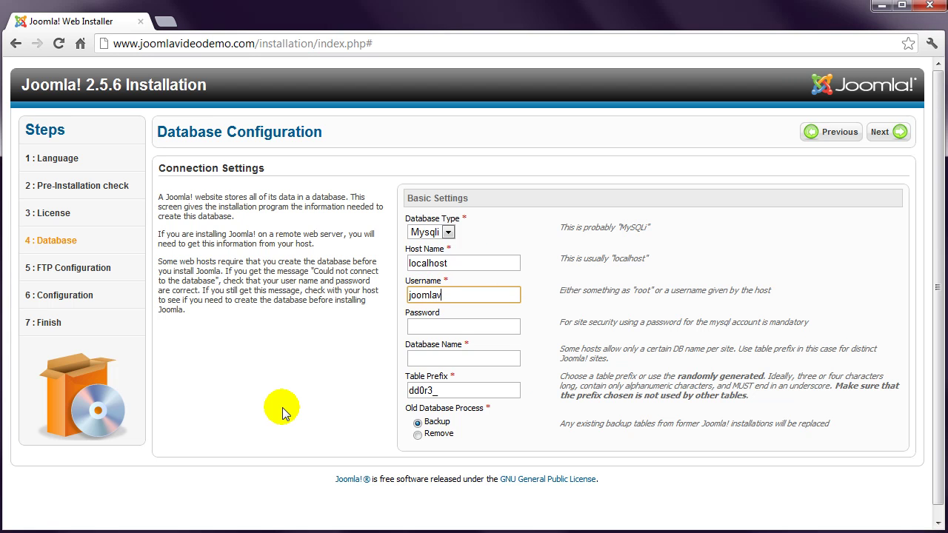
{"action": "type", "text": "5_runner"}
{"action": "left_click", "coordinate": [415, 327]}
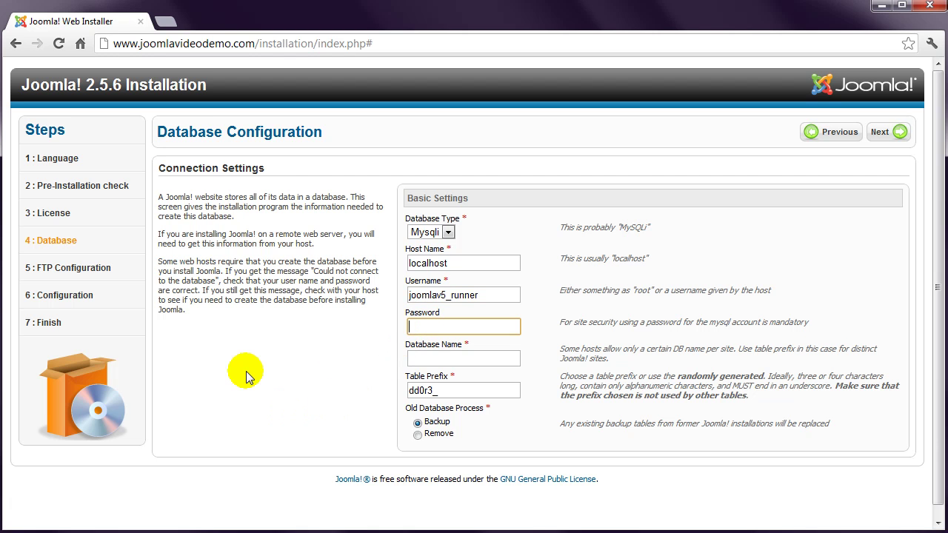
{"action": "type", "text": "••••••••••"}
{"action": "left_click", "coordinate": [414, 358]}
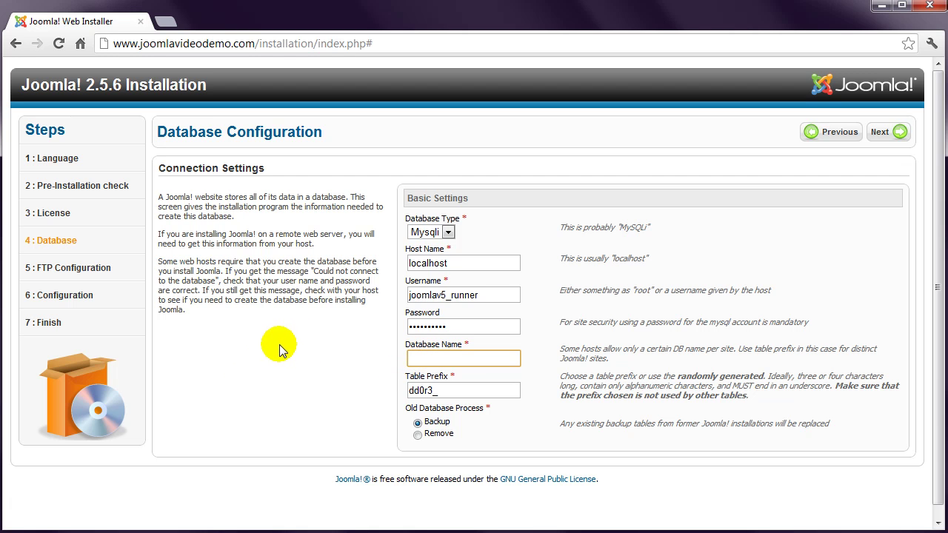
{"action": "type", "text": "joomlav5_videodemo"}
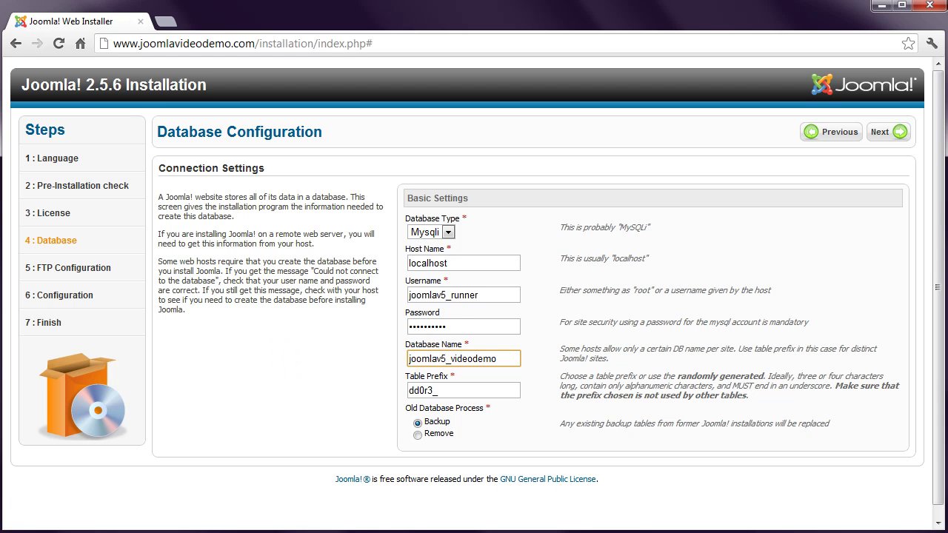
{"action": "key", "text": "Tab"}
{"action": "left_click", "coordinate": [893, 133]}
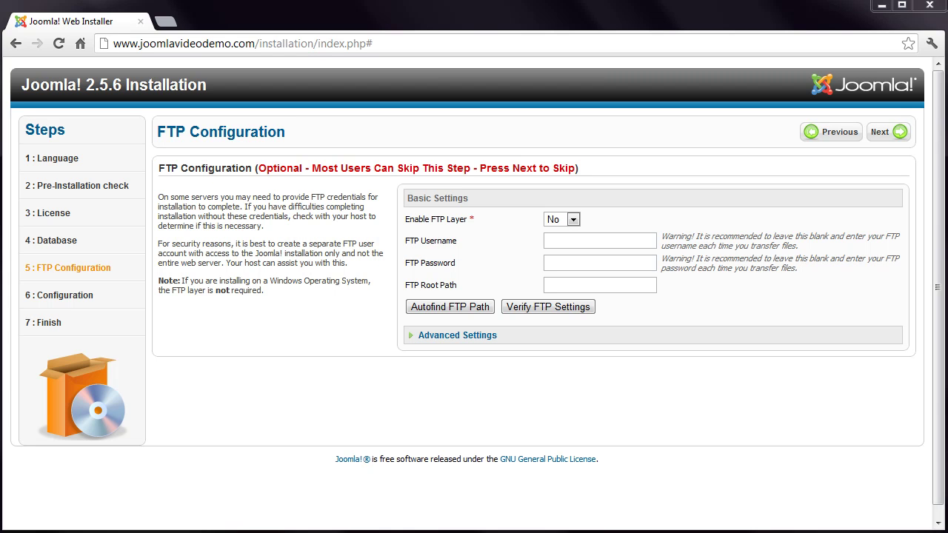
Skip FTP setup, then enter site name 'My Joomla Website' and the administrator's e-mail address
{"action": "left_click", "coordinate": [896, 135]}
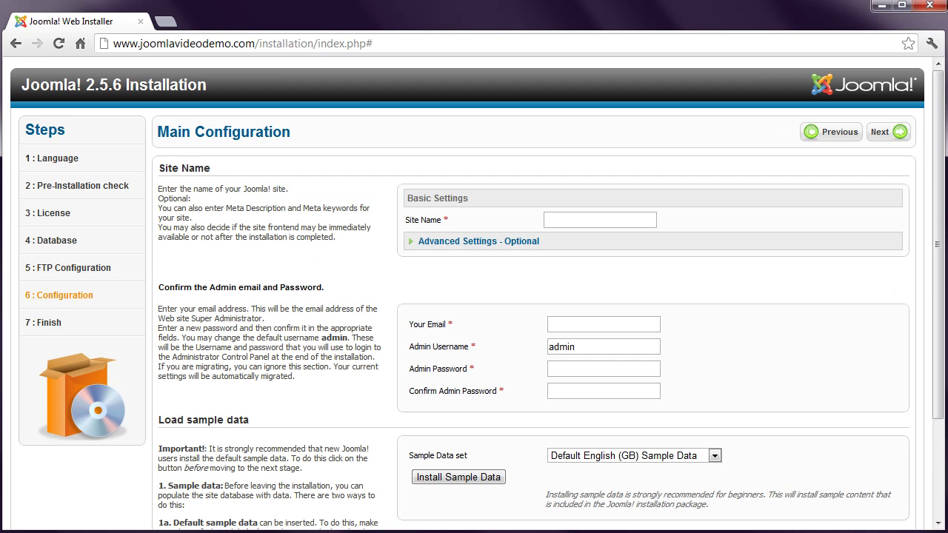
{"action": "left_click", "coordinate": [587, 222]}
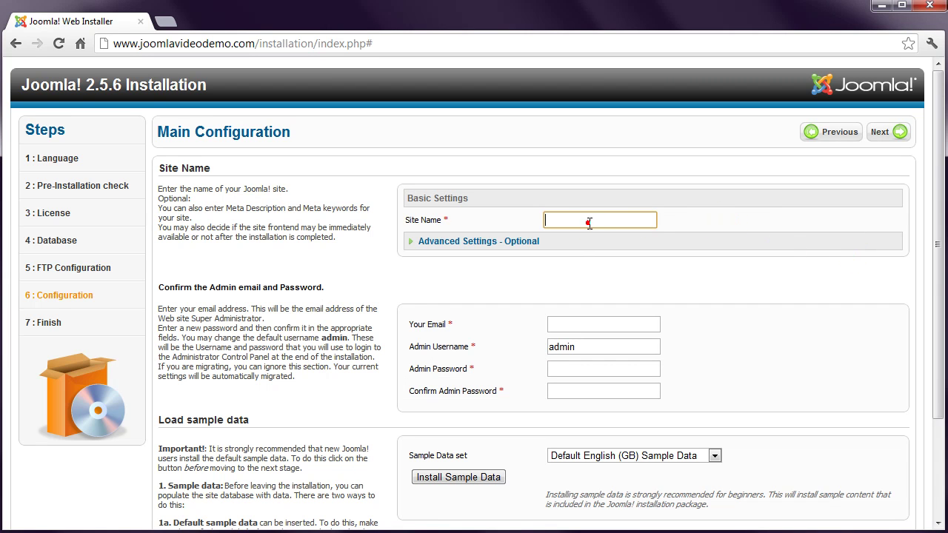
{"action": "type", "text": "My "}
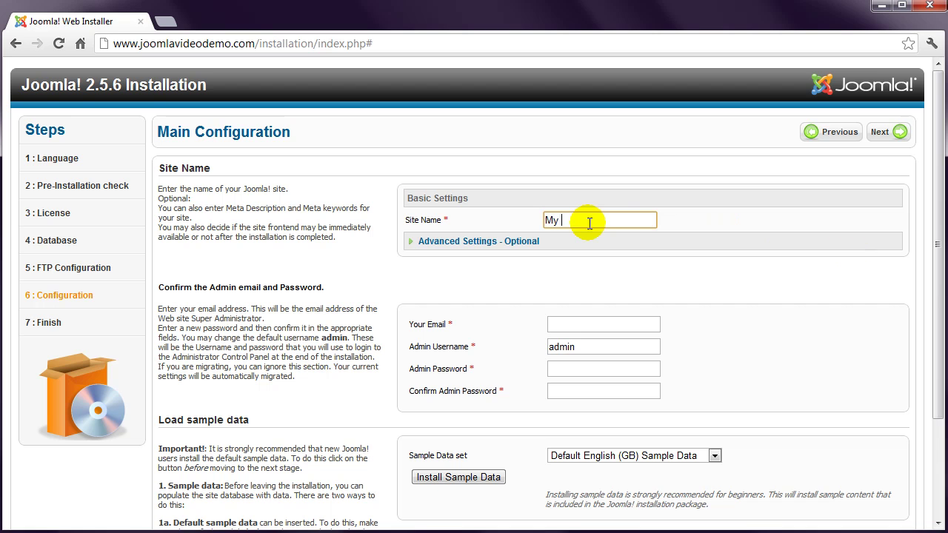
{"action": "type", "text": "Joomla Website"}
{"action": "left_click", "coordinate": [574, 324]}
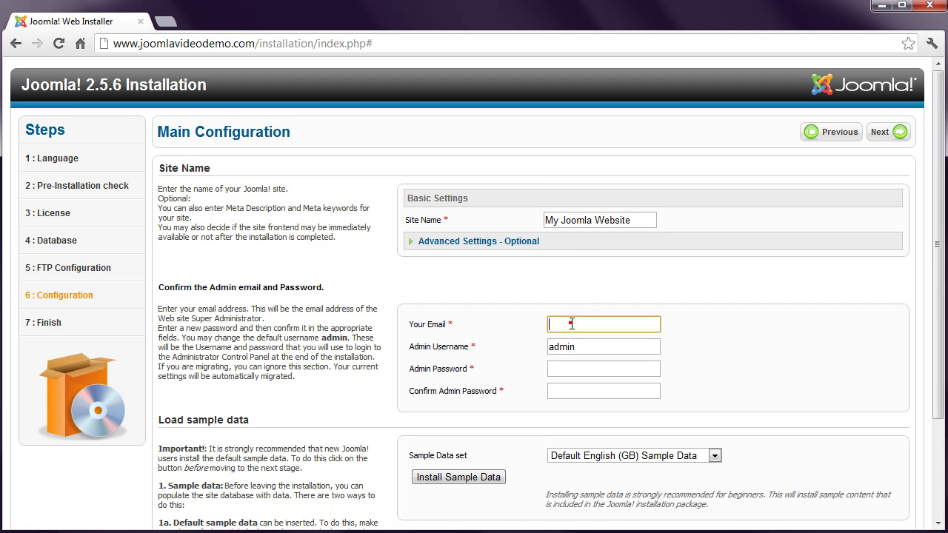
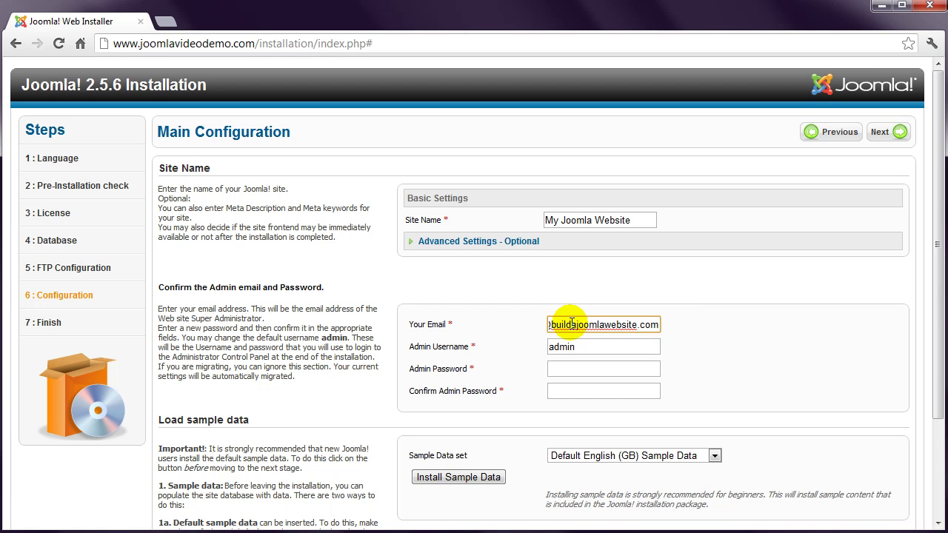
Replace the default admin username with a custom one and enter and confirm the admin password
{"action": "left_click", "coordinate": [602, 345]}
{"action": "double_click", "coordinate": [598, 346]}
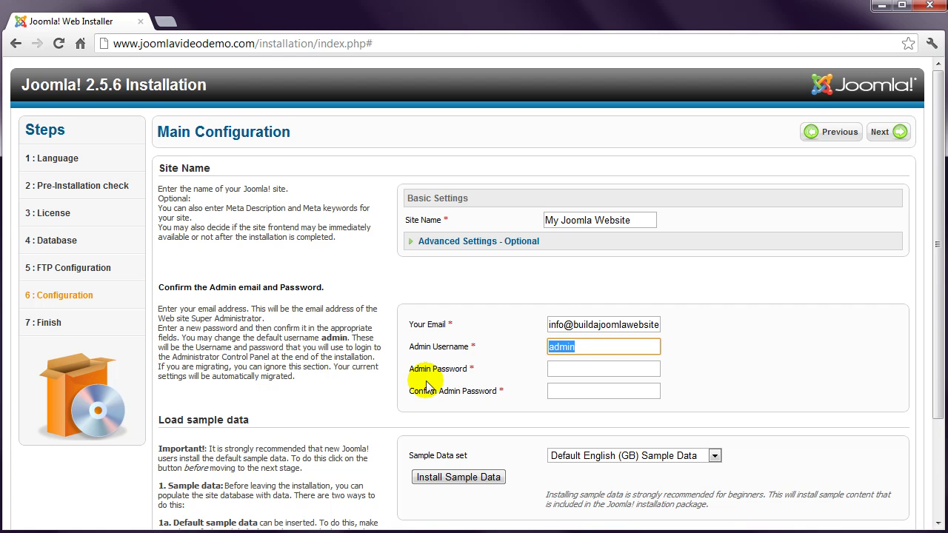
{"action": "type", "text": "c"}
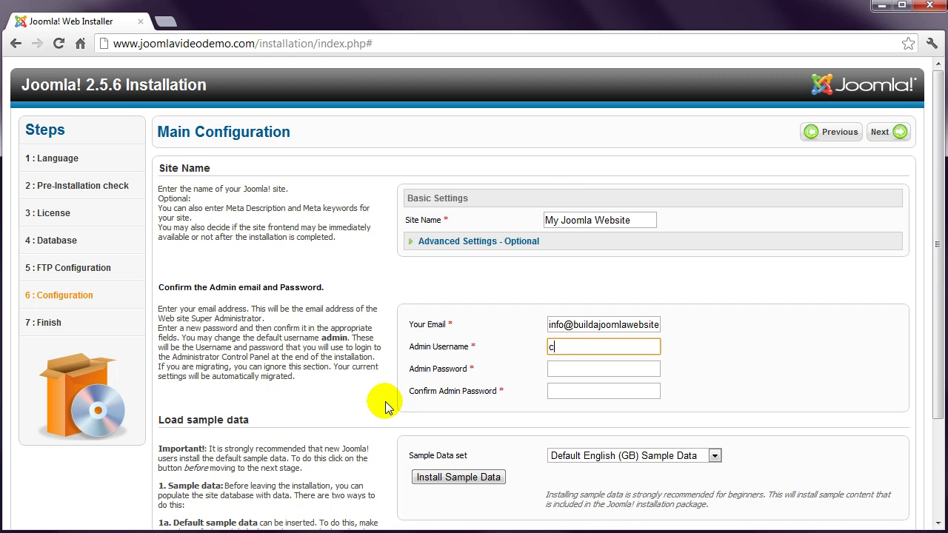
{"action": "type", "text": "oyote"}
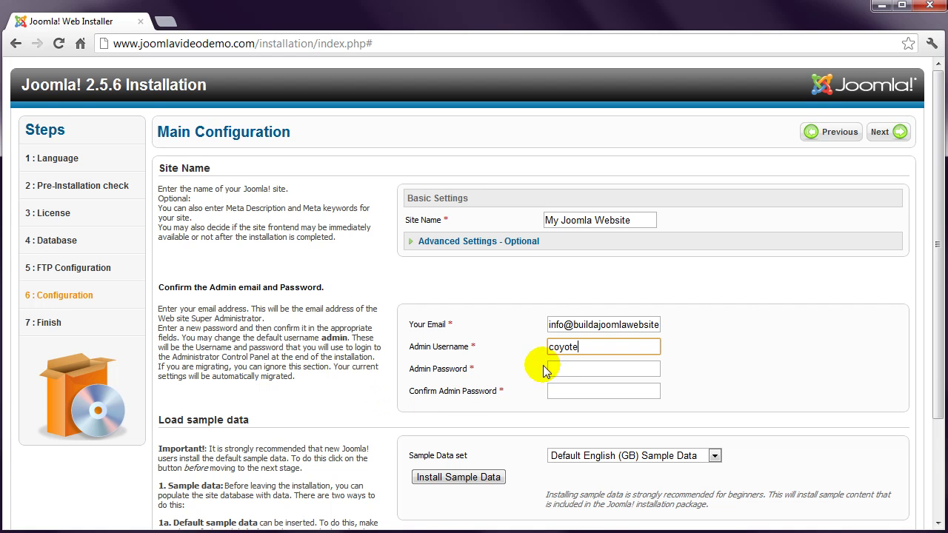
{"action": "left_click", "coordinate": [557, 368]}
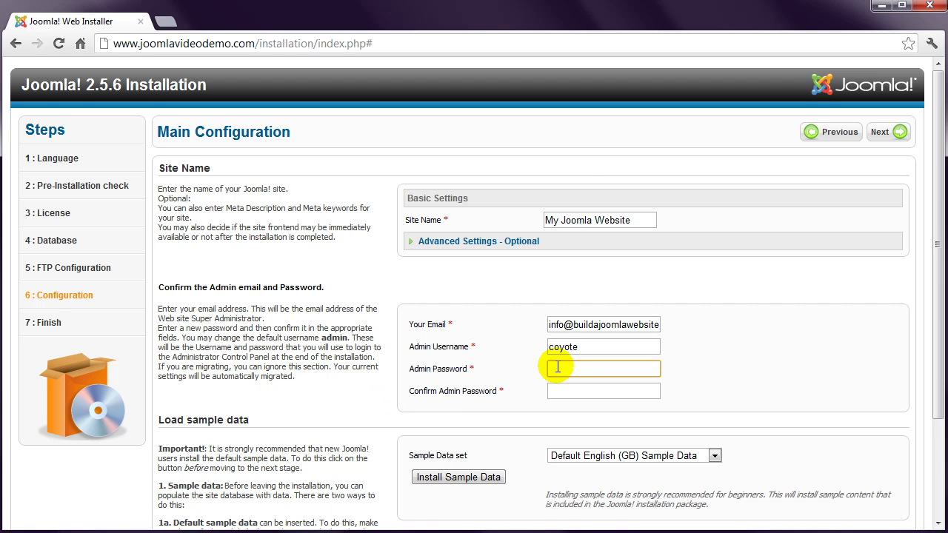
{"action": "type", "text": "•••"}
{"action": "key", "text": "Tab"}
{"action": "type", "text": "••••"}
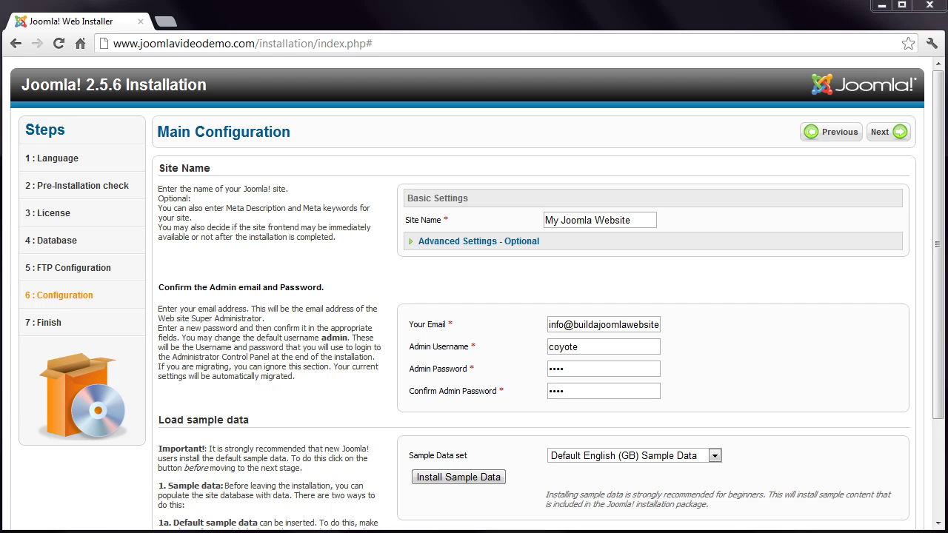
Install the default English sample data and run the installation to the Finish page
{"action": "left_click", "coordinate": [475, 477]}
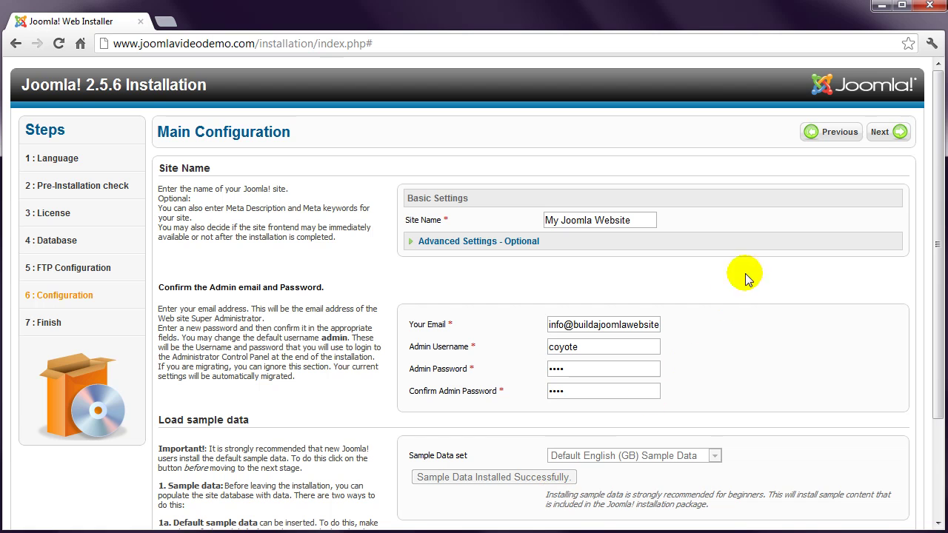
{"action": "left_click", "coordinate": [881, 132]}
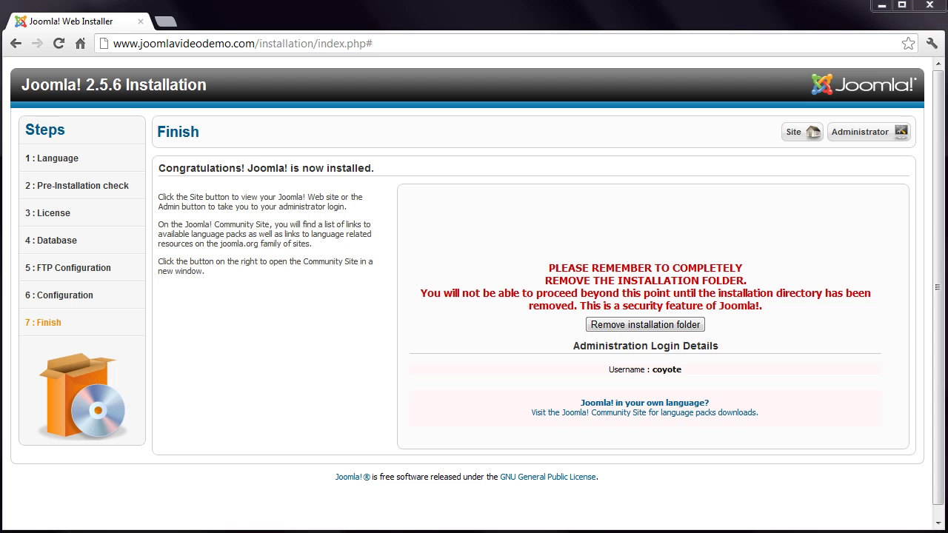
Remove the installation folder, then open the newly installed website
{"action": "left_click", "coordinate": [673, 326]}
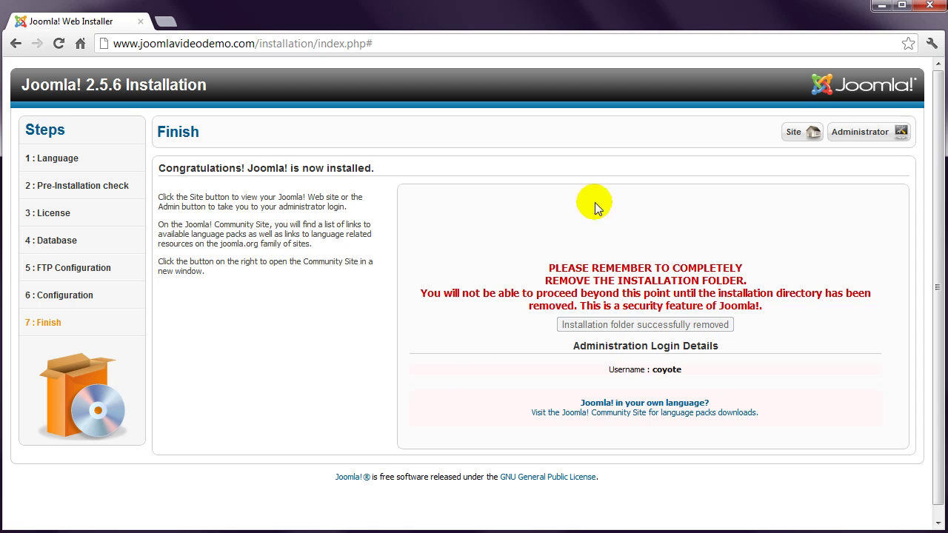
{"action": "left_click", "coordinate": [793, 134]}
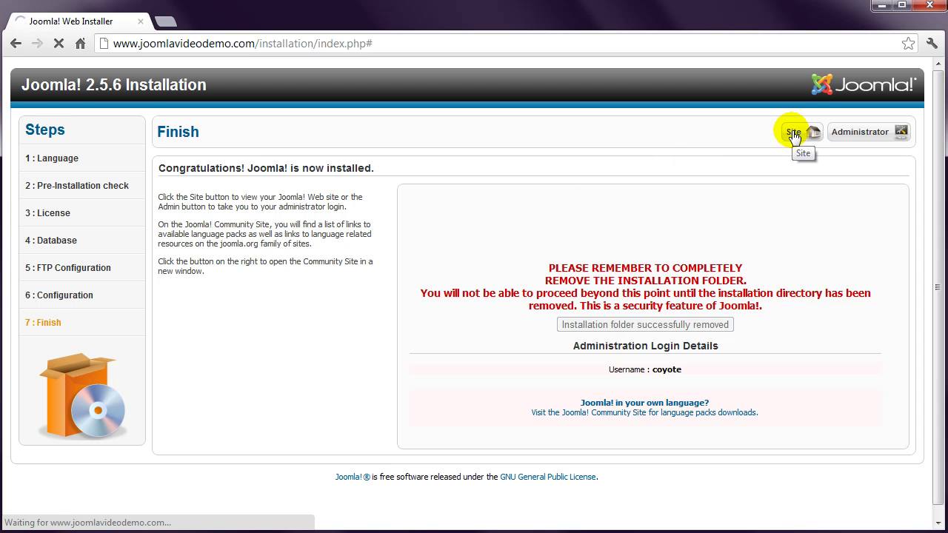